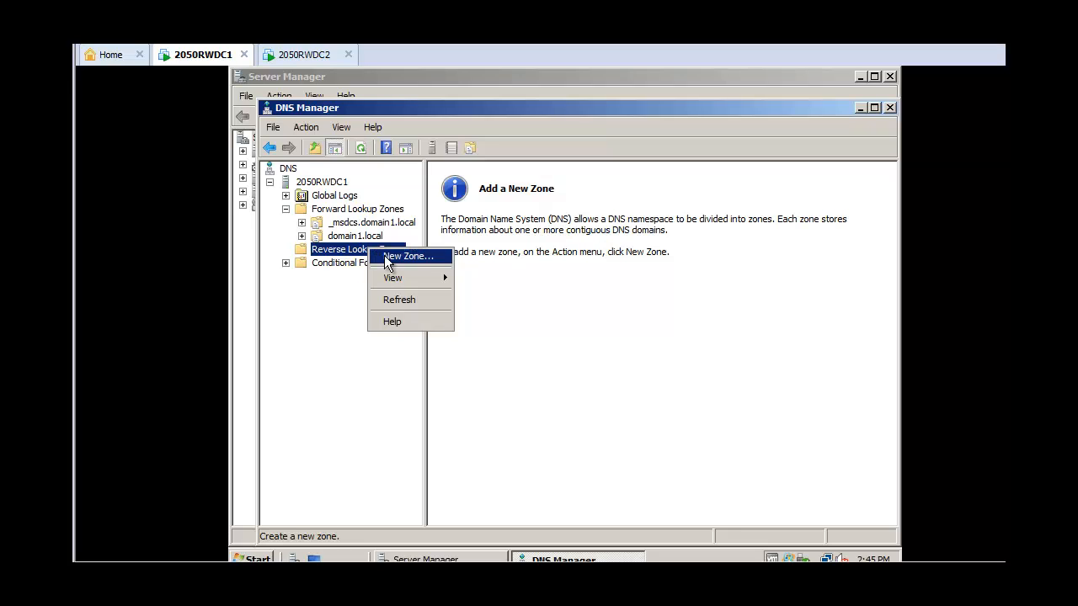
Start the New Zone wizard for reverse lookup zones, keeping a primary Active Directory zone replicated to all domain DNS servers, IPv4
{"action": "left_click", "coordinate": [387, 261]}
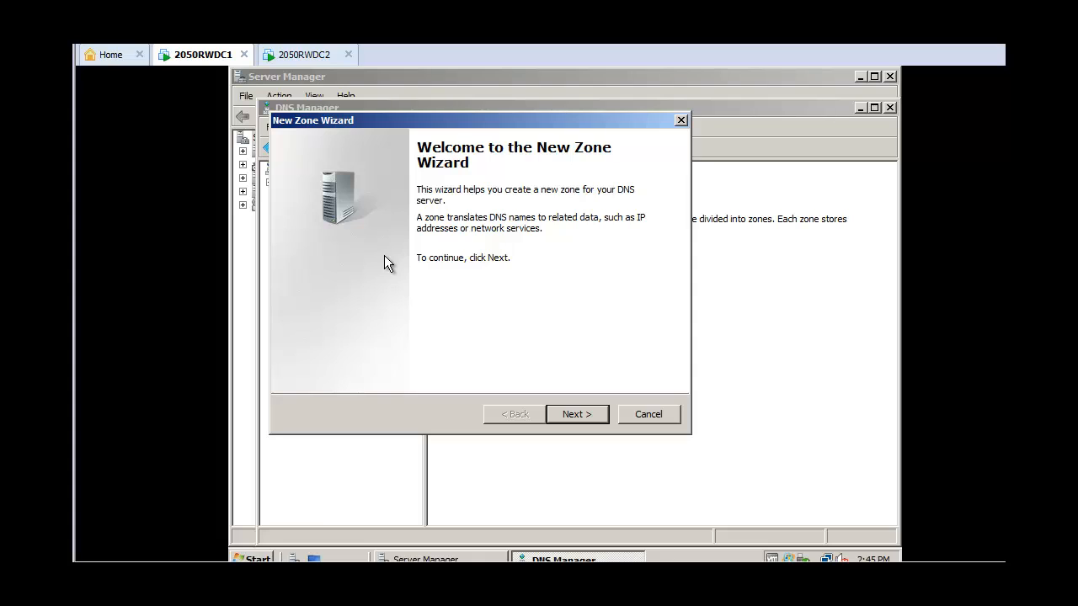
{"action": "left_click", "coordinate": [570, 415]}
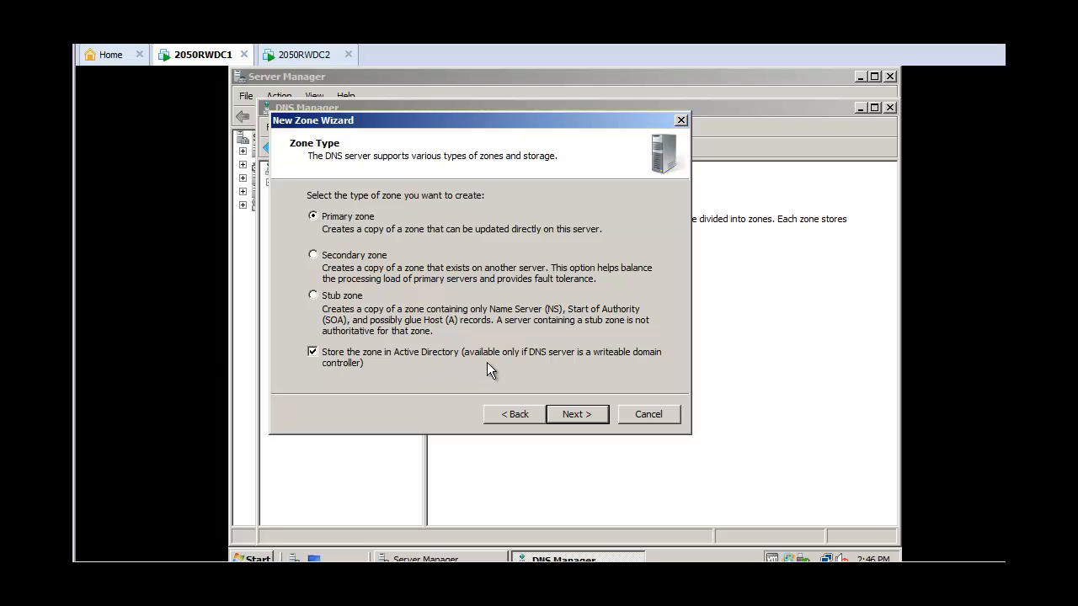
{"action": "left_click", "coordinate": [579, 415]}
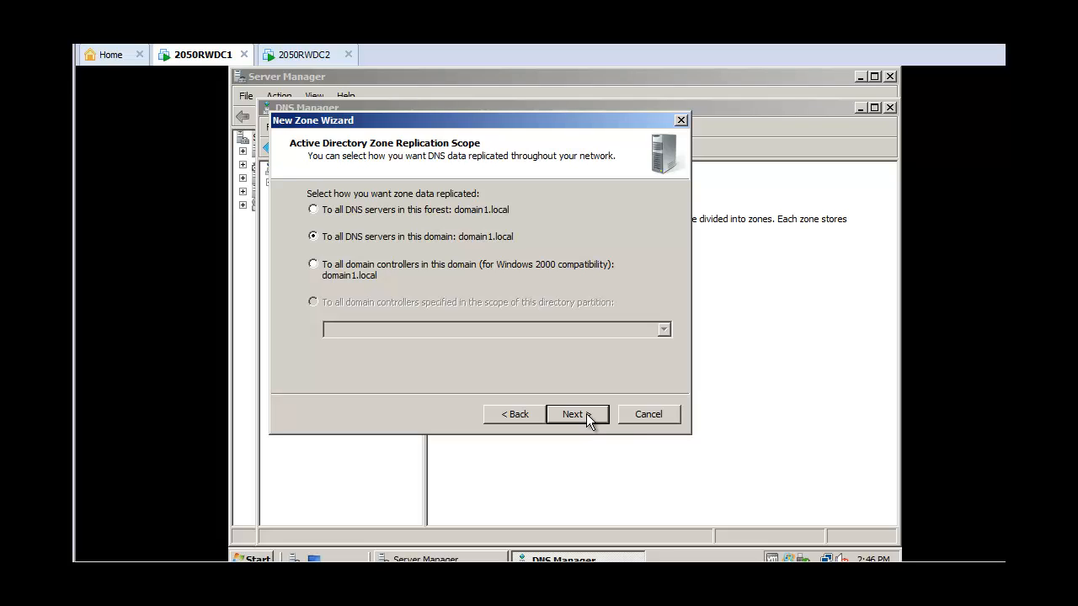
{"action": "left_click", "coordinate": [586, 414]}
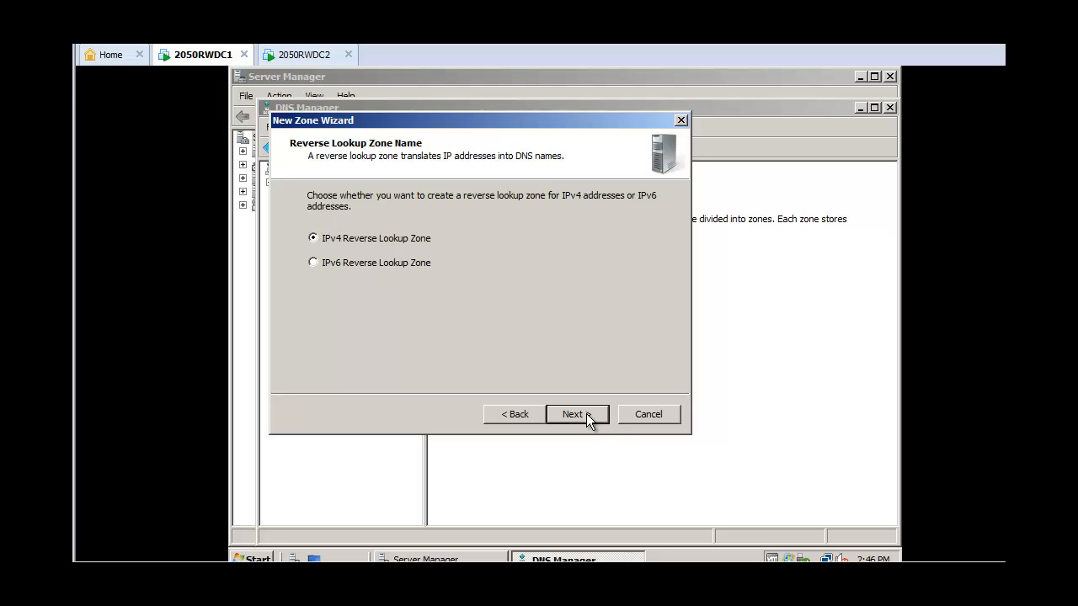
{"action": "left_click", "coordinate": [586, 414]}
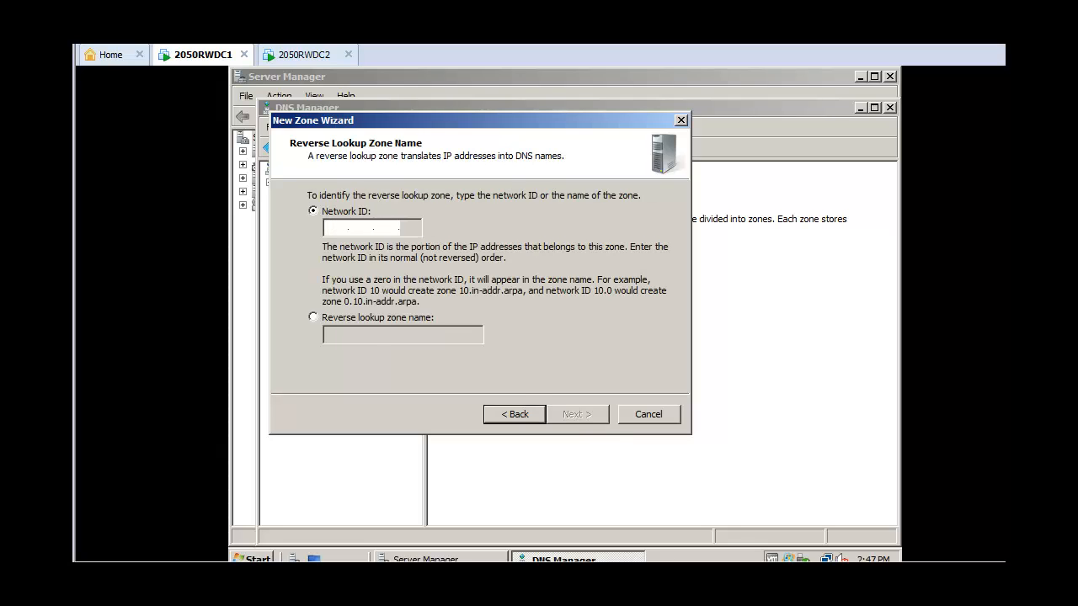
Enter network ID 10.1.1, keep secure-only dynamic updates, and finish creating the reverse lookup zone
{"action": "type", "text": "10"}
{"action": "type", "text": "."}
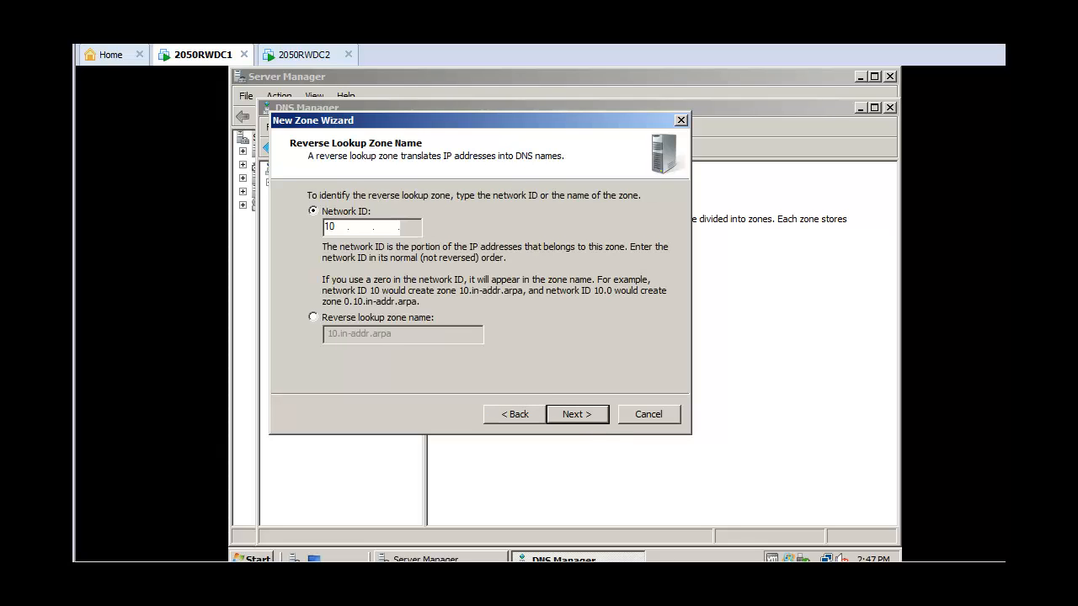
{"action": "type", "text": "1.1"}
{"action": "left_click", "coordinate": [577, 414]}
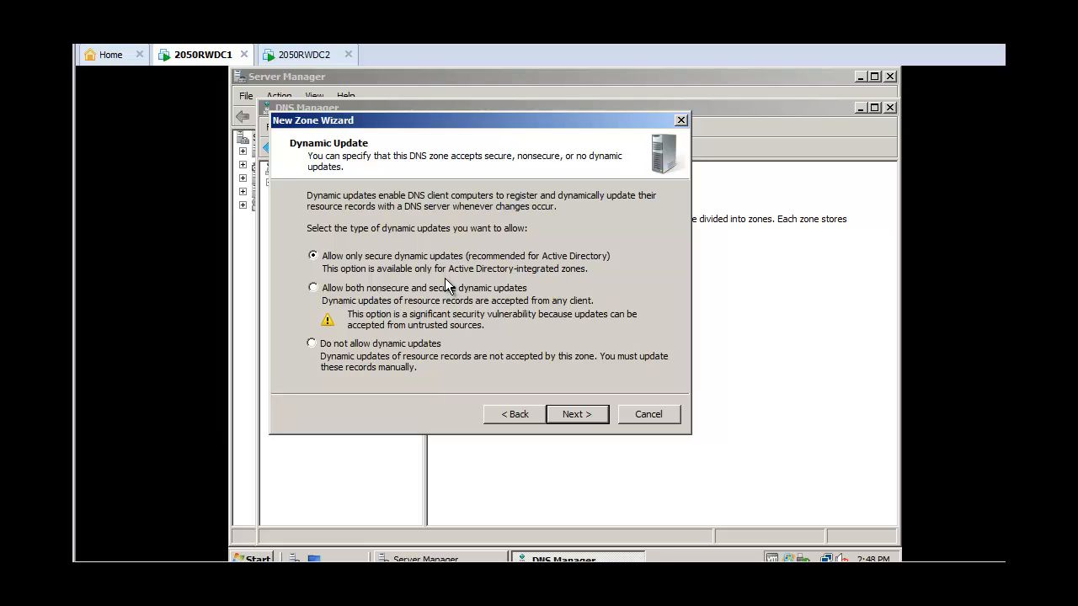
{"action": "left_click", "coordinate": [579, 414]}
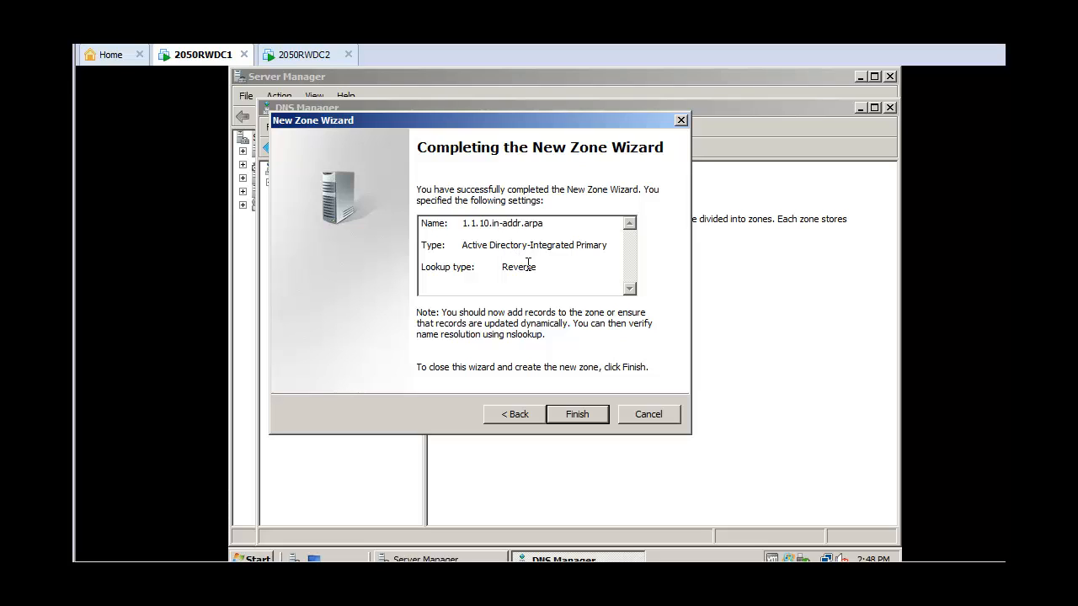
{"action": "left_click", "coordinate": [630, 290]}
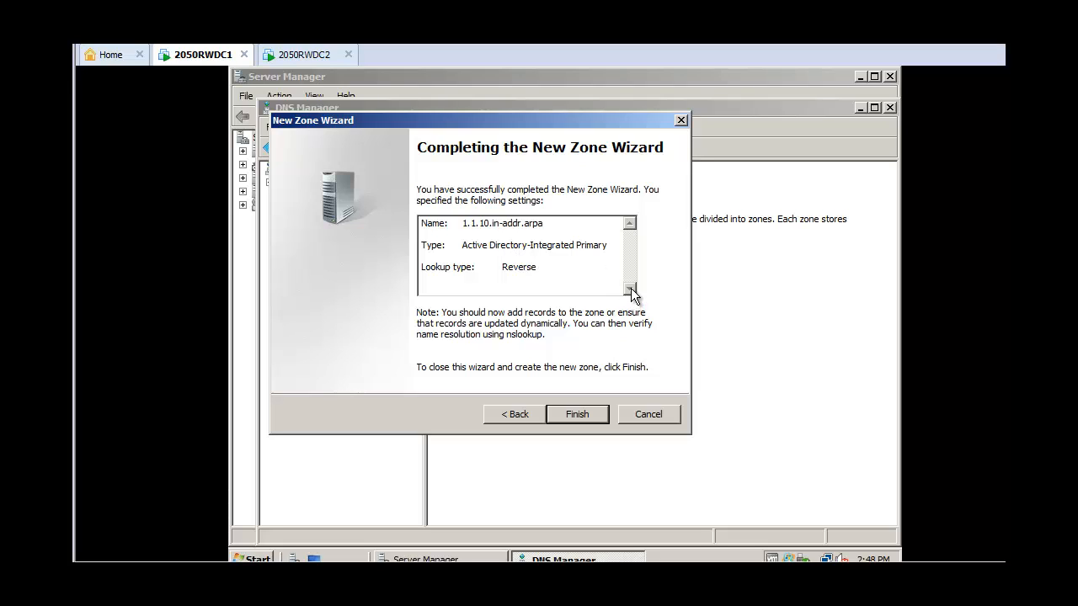
{"action": "left_click", "coordinate": [584, 416]}
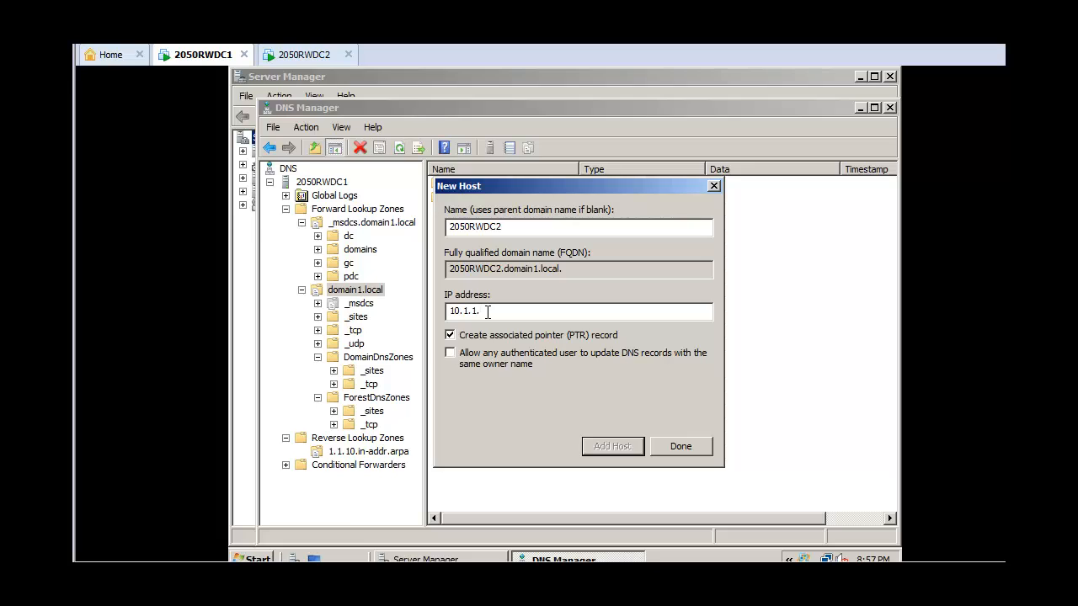
Add host 2050RWDC2 with IP address 10.1.1.201 and an associated pointer record
{"action": "type", "text": "201"}
{"action": "left_click", "coordinate": [611, 445]}
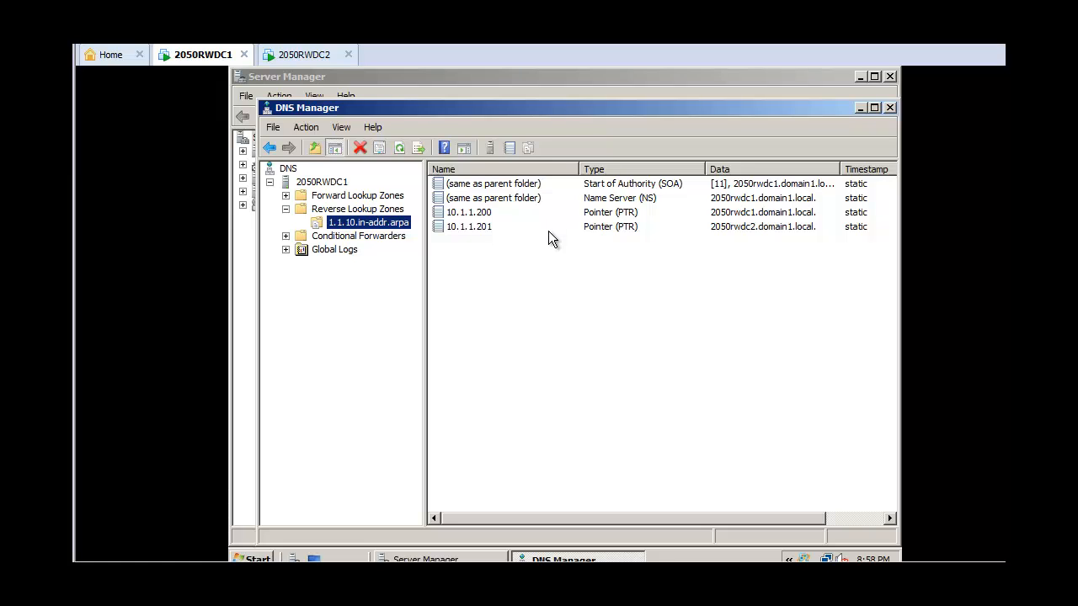
Open a Command Prompt and run ping -a 10.1.1.201
{"action": "left_click", "coordinate": [257, 559]}
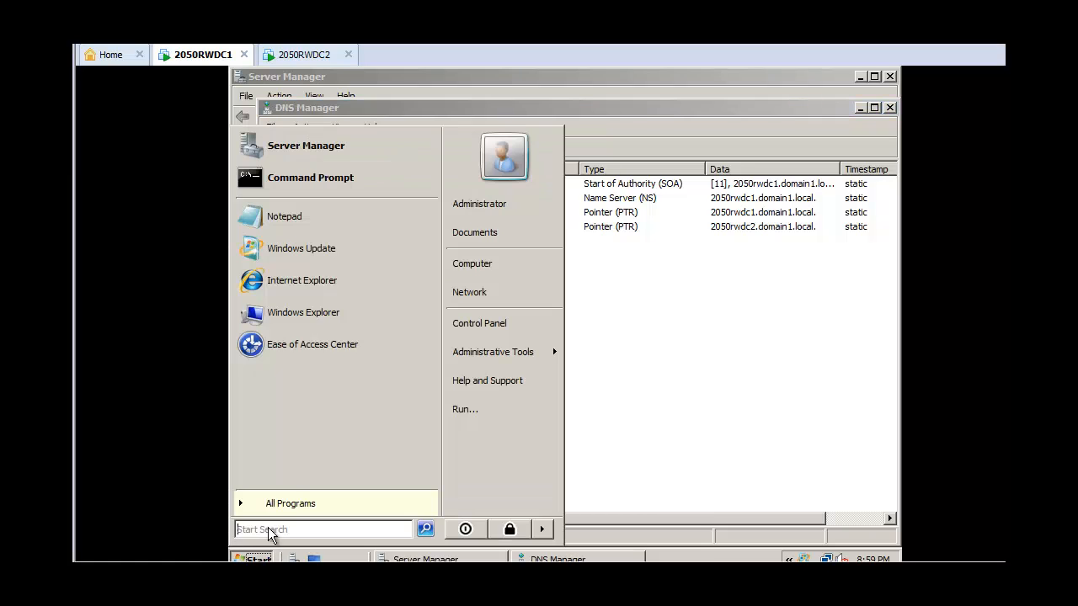
{"action": "left_click", "coordinate": [354, 180]}
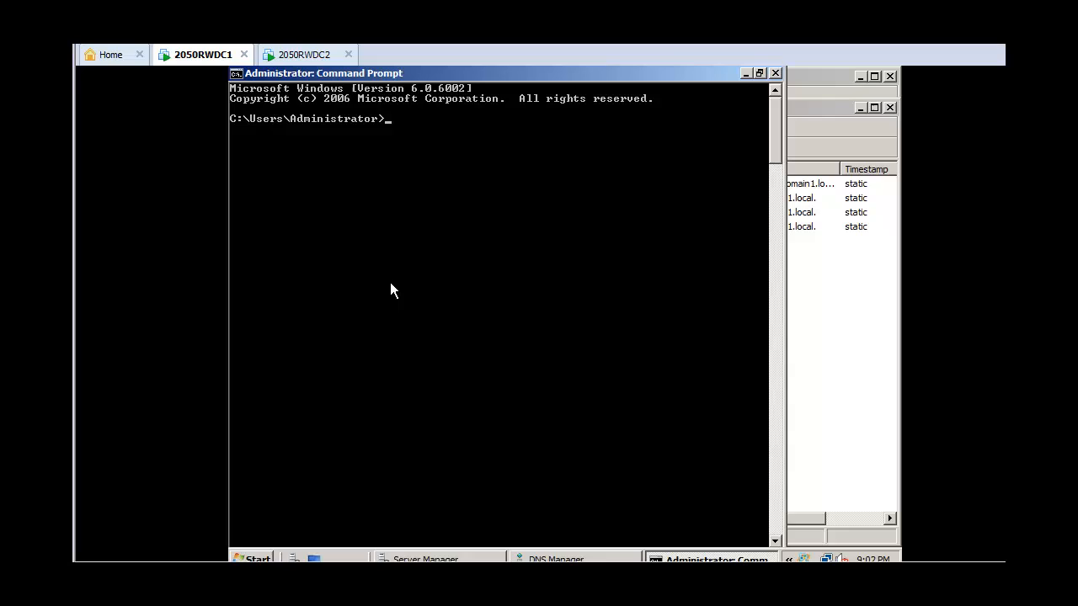
{"action": "type", "text": "Pi"}
{"action": "key", "text": "BackSpace"}
{"action": "key", "text": "BackSpace"}
{"action": "type", "text": "ping -a 10.1.1.201"}
{"action": "key", "text": "Return"}
Consult the browser's Nslookup verification instructions and start nslookup in the Command Prompt
{"action": "mouse_move", "coordinate": [72, 579]}
{"action": "left_click", "coordinate": [73, 515]}
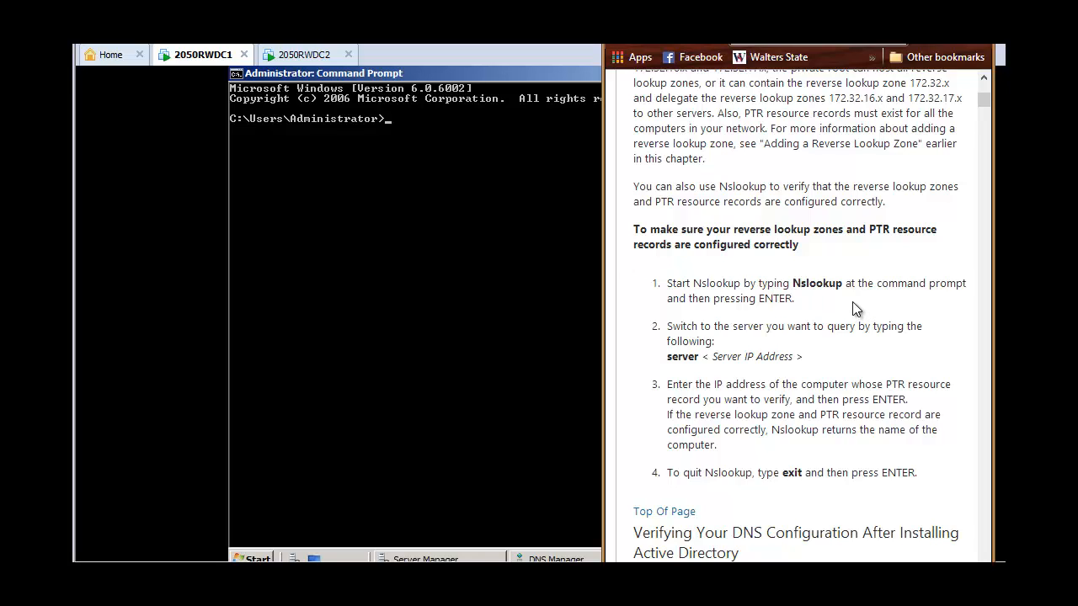
{"action": "left_click", "coordinate": [391, 120]}
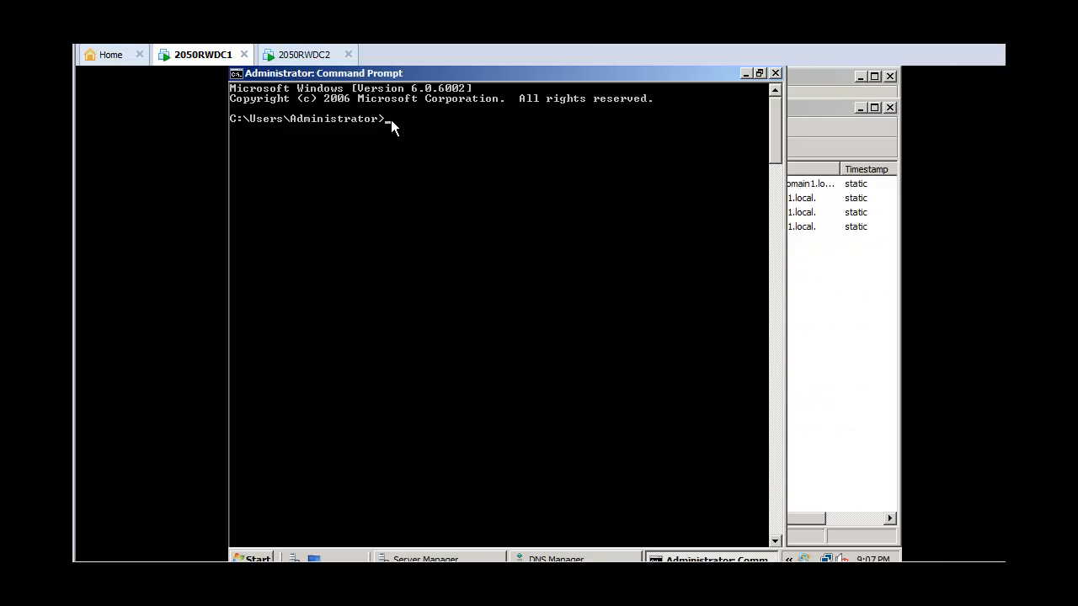
{"action": "type", "text": "nslookup"}
{"action": "key", "text": "Return"}
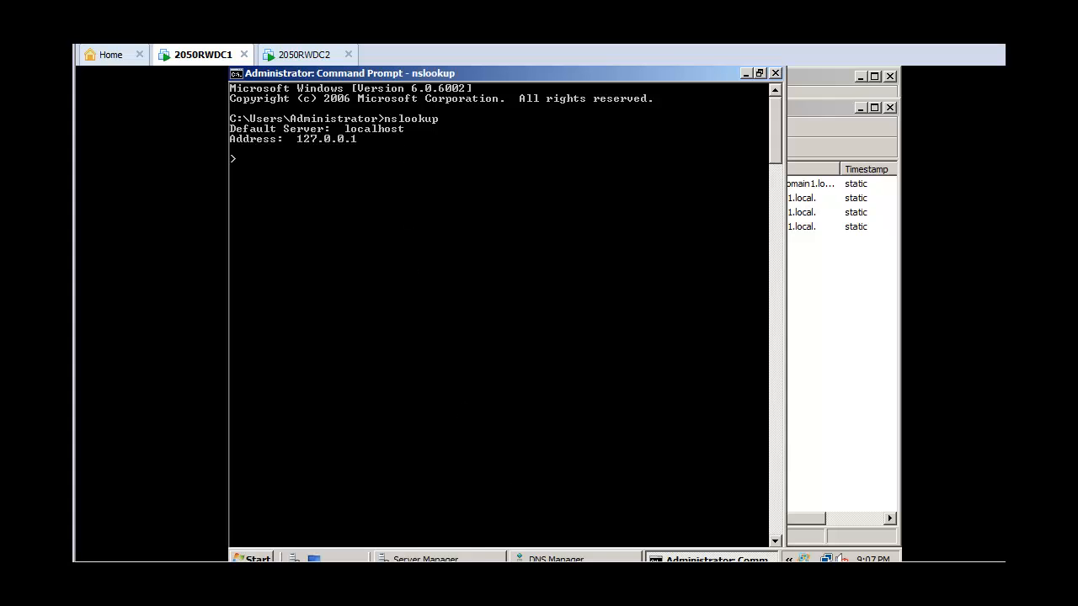
Switch nslookup to query the DNS server at 10.1.1.200
{"action": "left_click", "coordinate": [307, 581]}
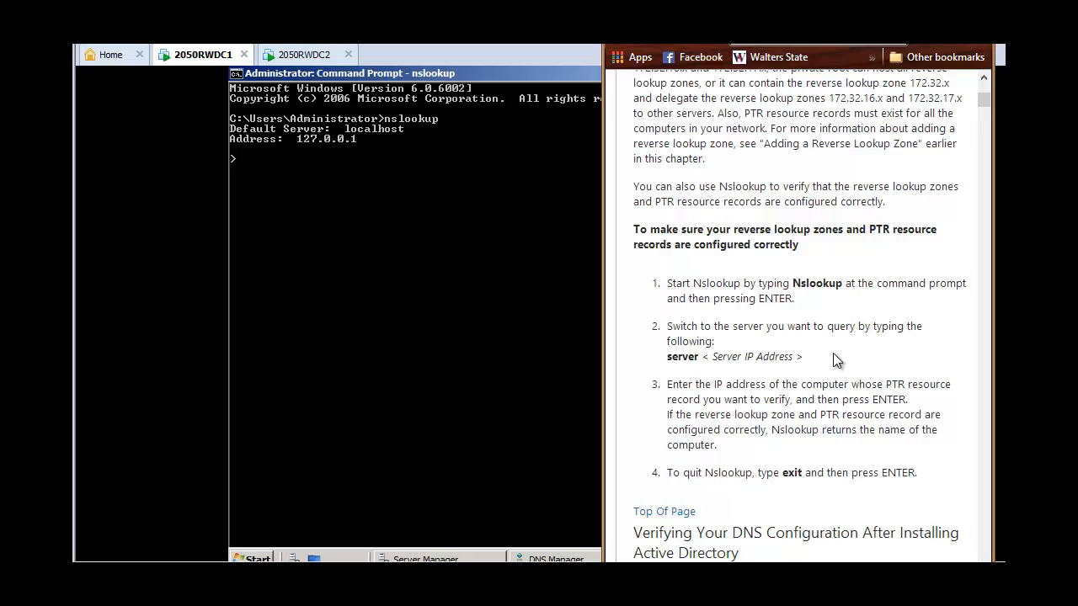
{"action": "left_click", "coordinate": [262, 164]}
{"action": "type", "text": "server 1"}
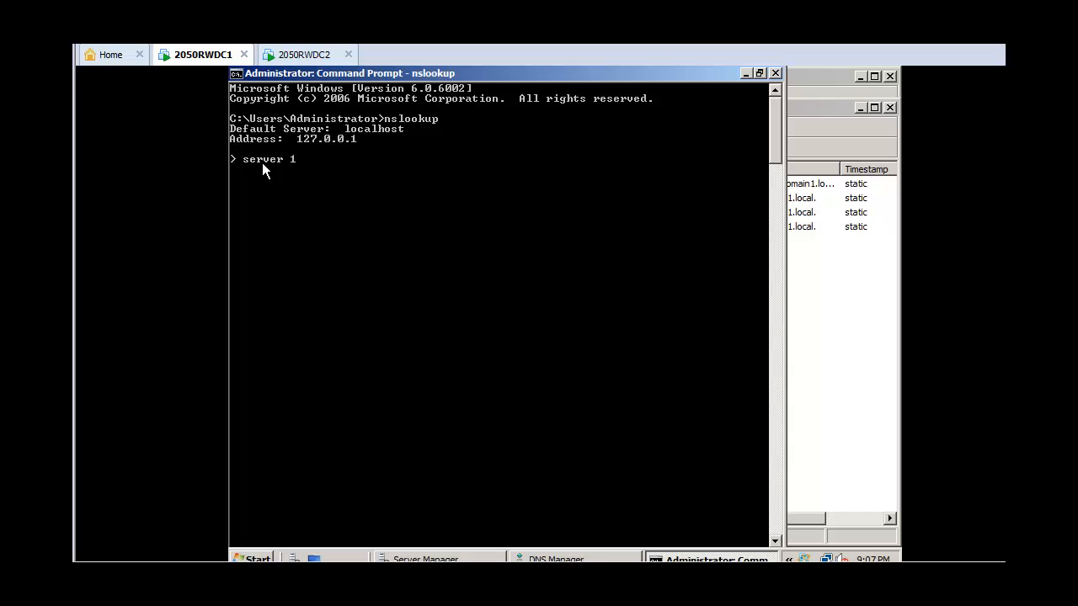
{"action": "type", "text": "0.1.1.200"}
{"action": "key", "text": "Return"}
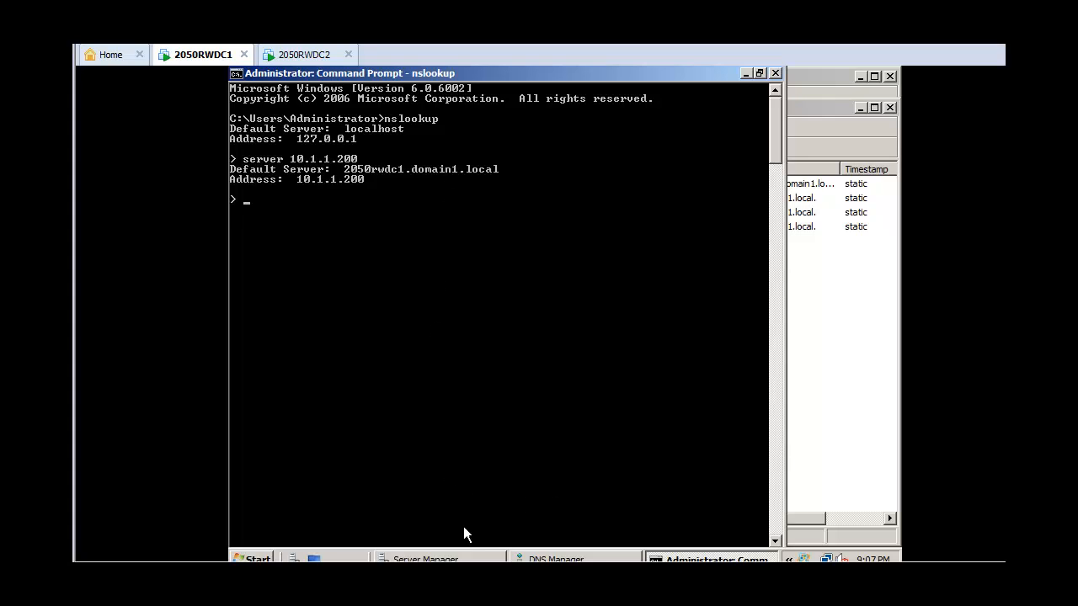
Look up 10.1.1.200 in nslookup to verify its pointer record
{"action": "key", "text": "alt+Tab"}
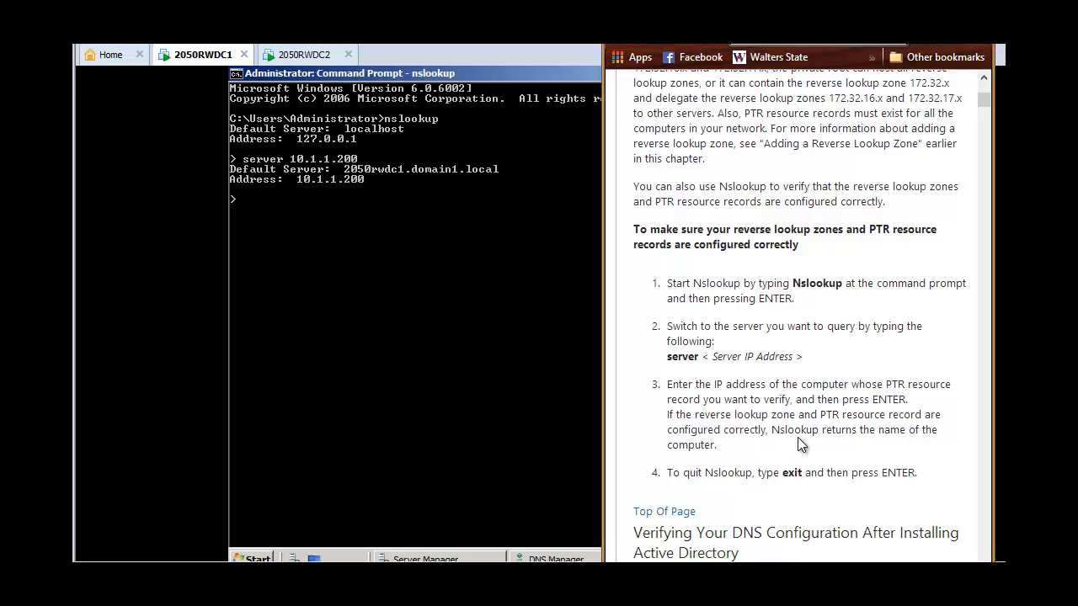
{"action": "left_click", "coordinate": [261, 216]}
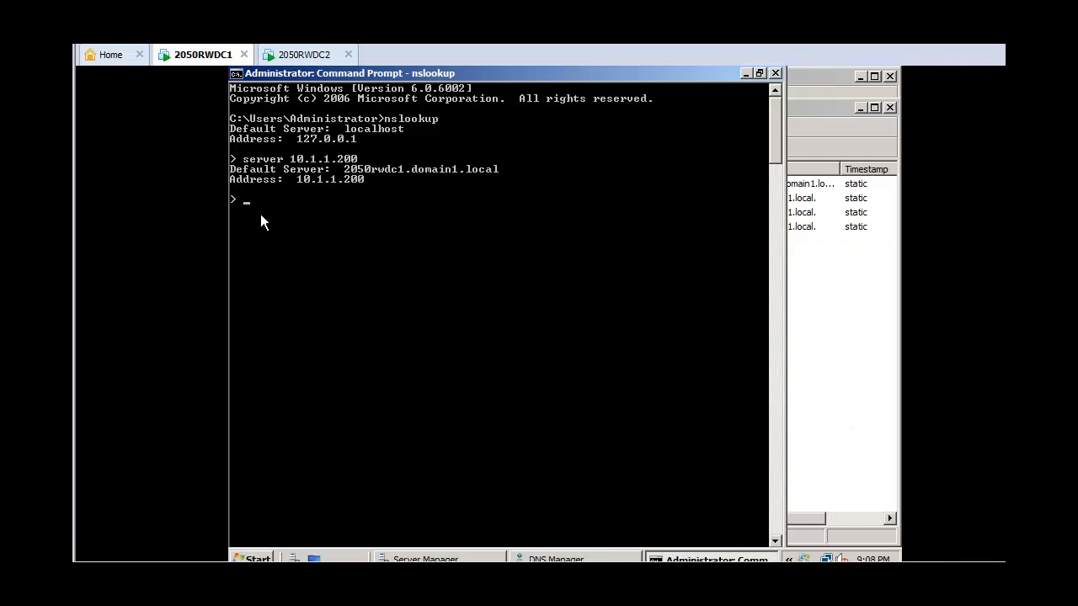
{"action": "type", "text": "10.1.1.200"}
{"action": "key", "text": "Return"}
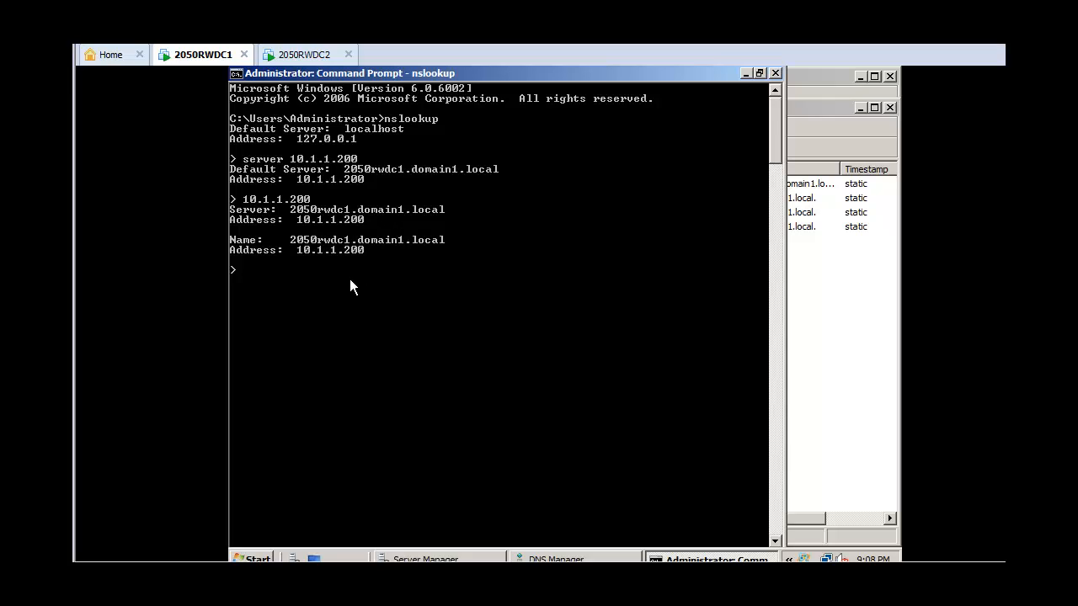
Switch nslookup to server 10.1.1.201 and look up 10.1.1.201
{"action": "type", "text": "server 10.1.1.201"}
{"action": "key", "text": "Return"}
{"action": "type", "text": "10.1.1.201"}
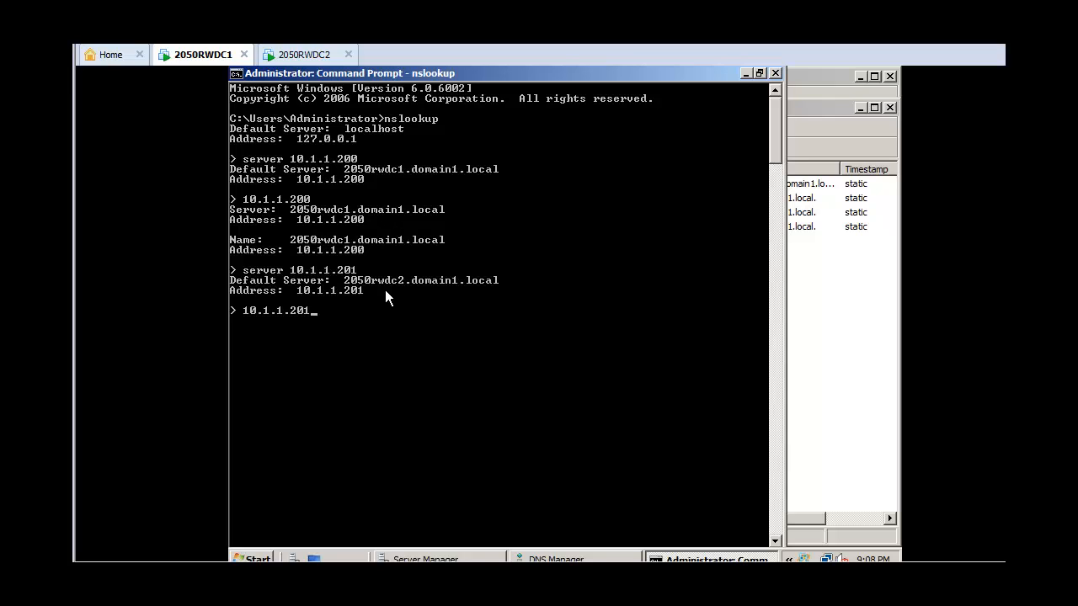
{"action": "key", "text": "Return"}
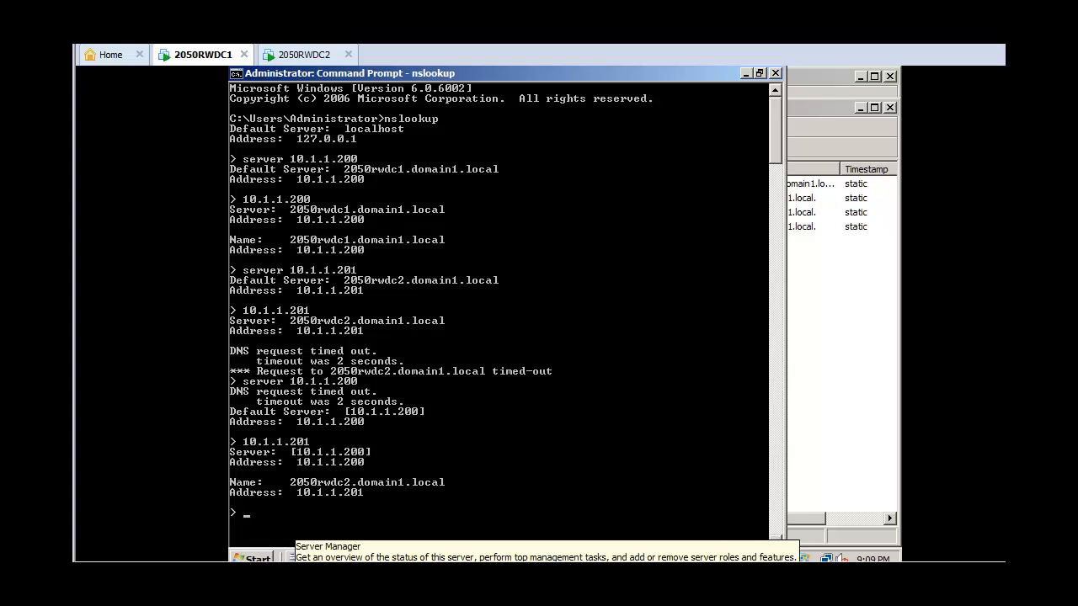
Scroll further through the DNS verification instructions in the browser
{"action": "left_click", "coordinate": [202, 571]}
{"action": "scroll", "coordinate": [815, 463], "scroll_direction": "down", "scroll_amount": 1}
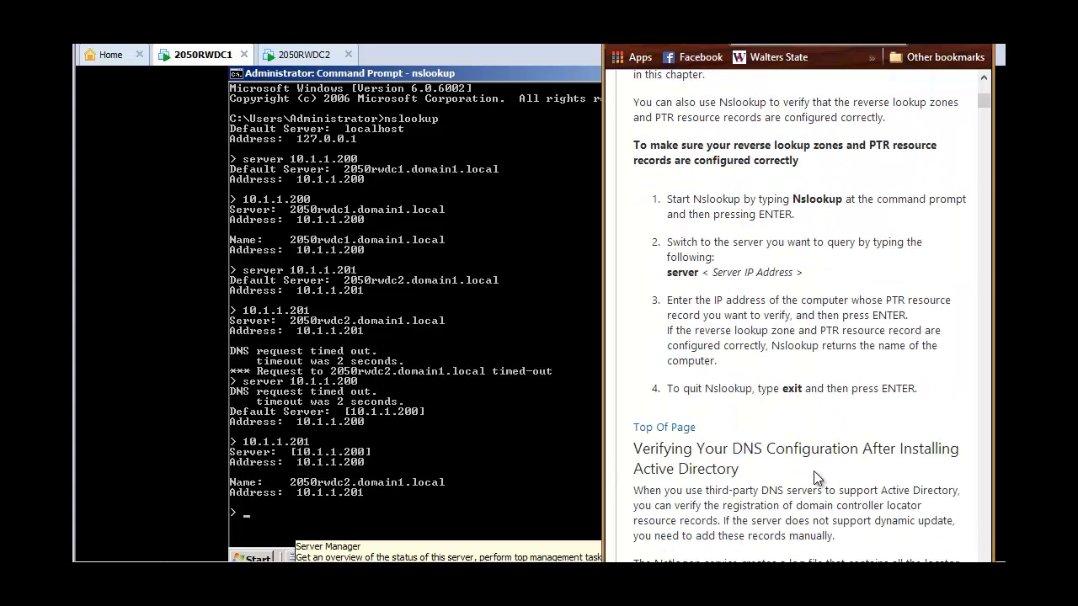